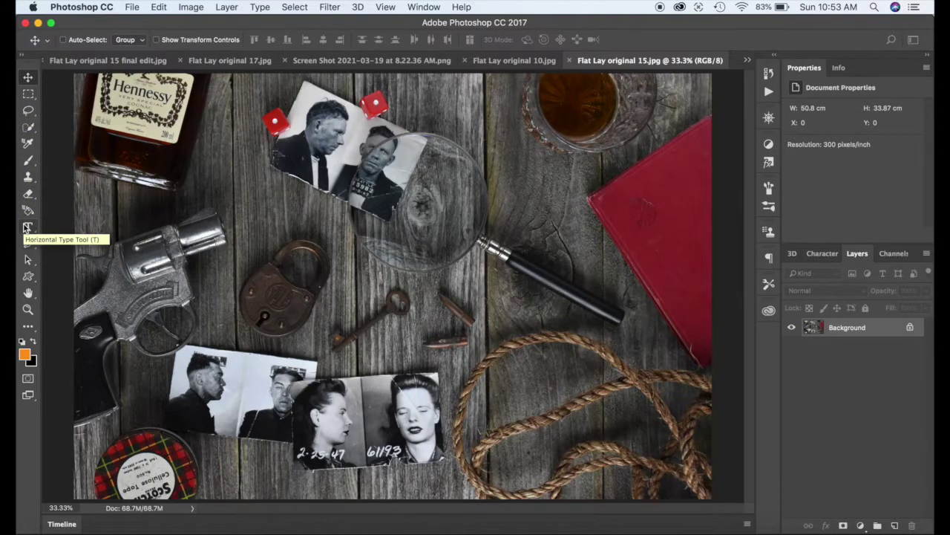
Crop in the right side and bottom edge to leave a 46.82 × 30.84 cm image.
left_click(29, 329)
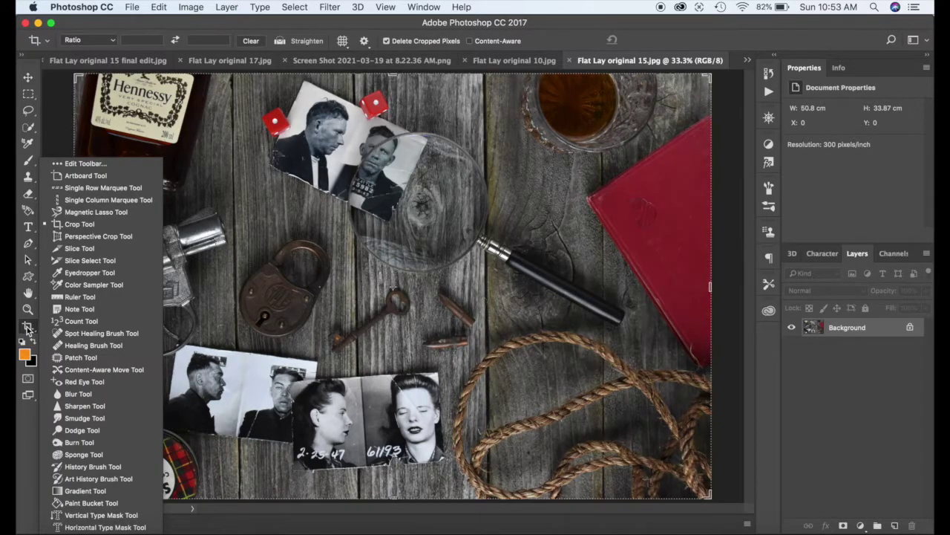
left_click(78, 225)
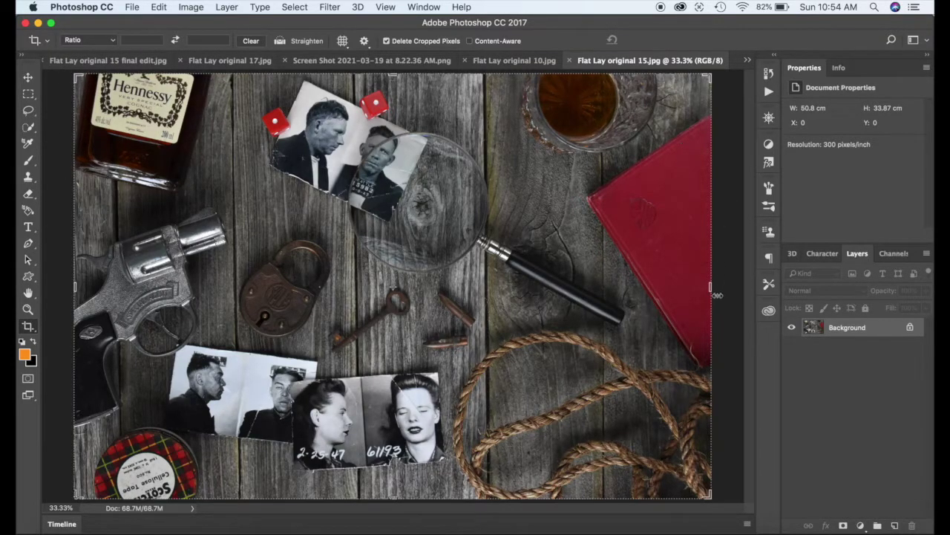
left_click_drag(712, 287, 712, 287)
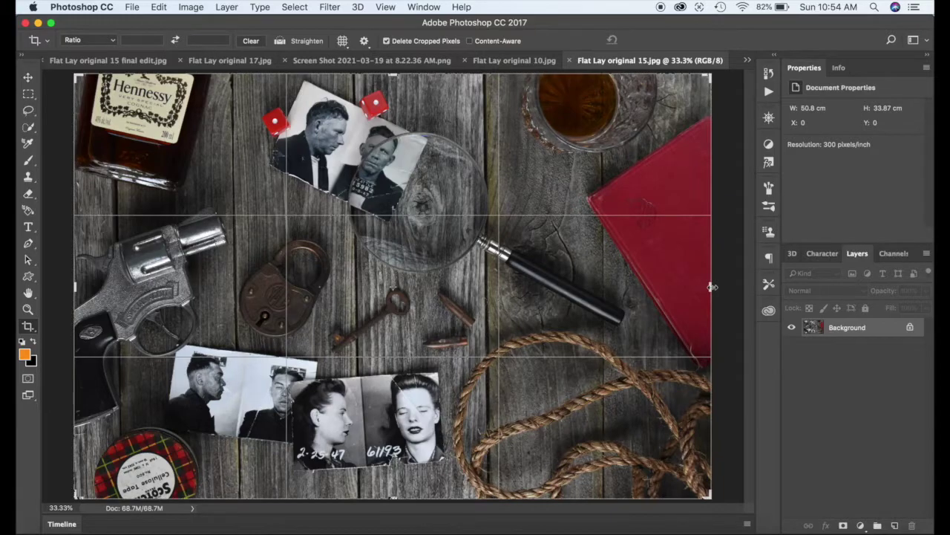
left_click_drag(712, 286, 686, 290)
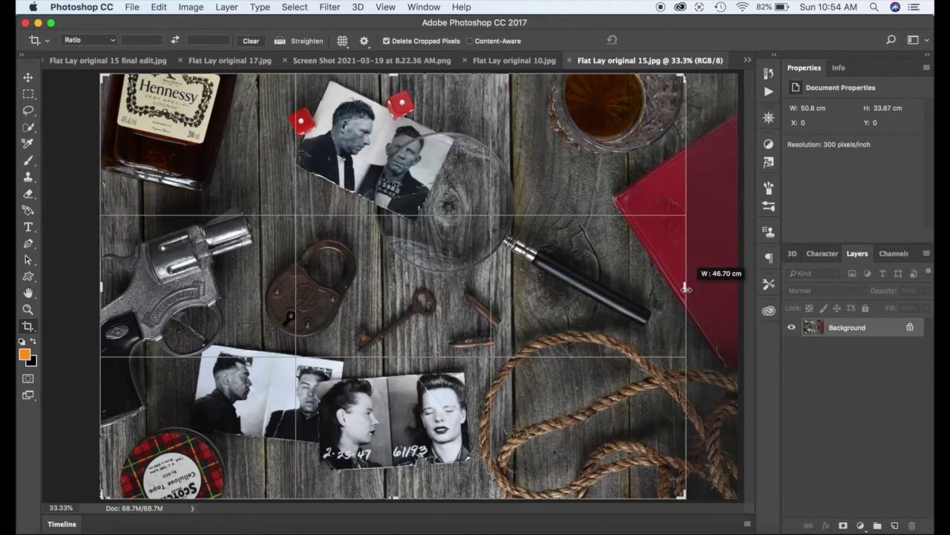
left_click_drag(686, 289, 688, 289)
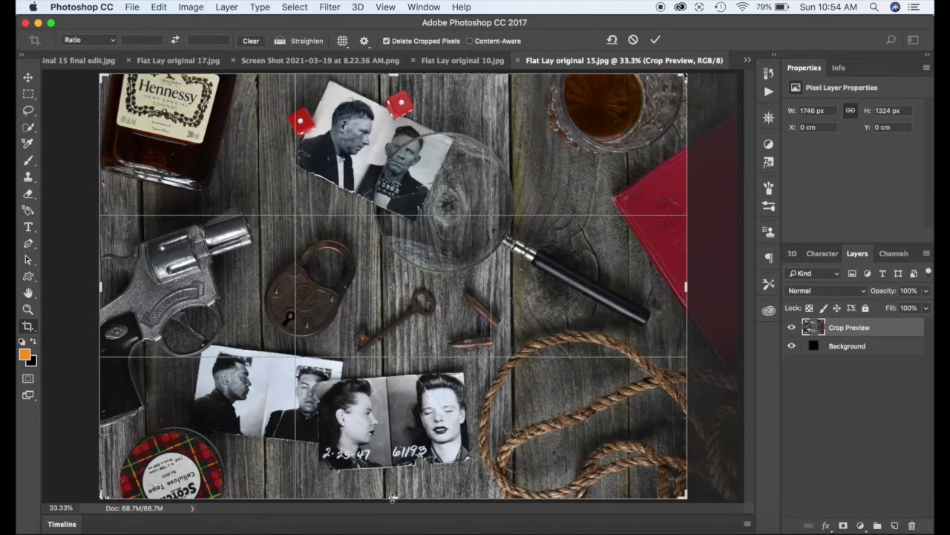
left_click_drag(393, 499, 394, 479)
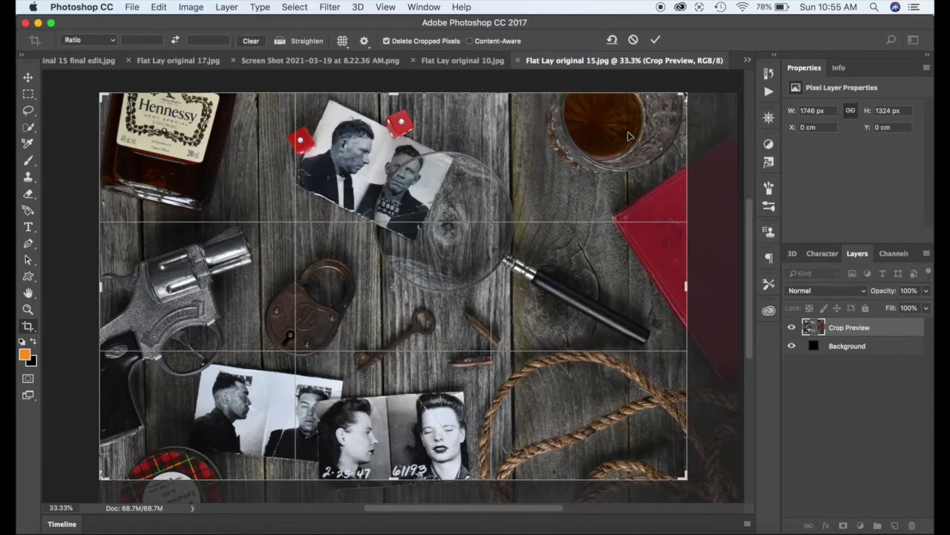
key("Return")
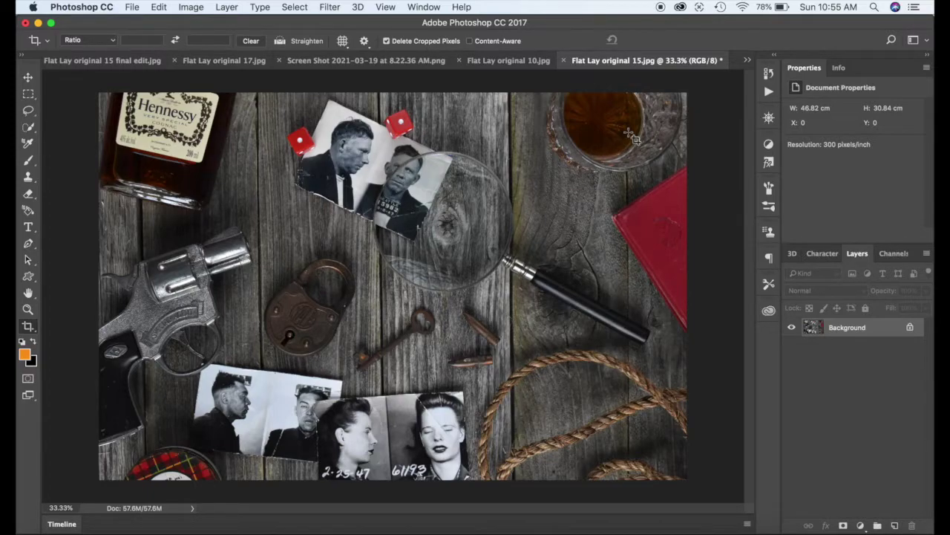
Apply Brightness/Contrast with Brightness 32 and Contrast entered as -15.
left_click(192, 10)
mouse_move(219, 40)
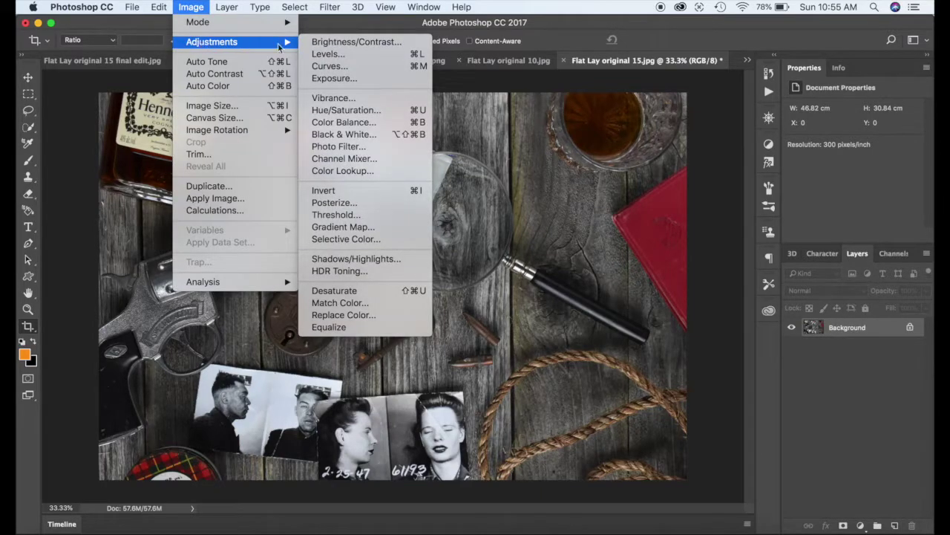
left_click(369, 44)
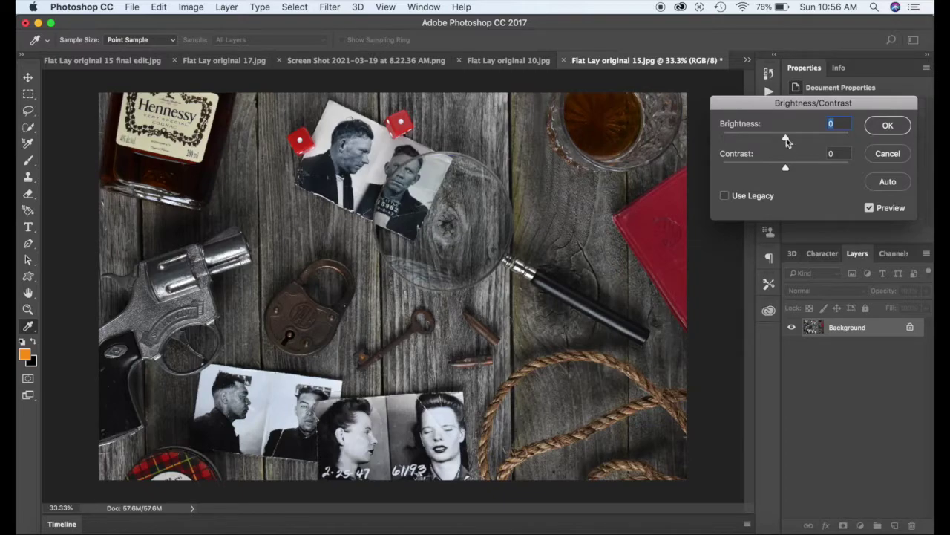
mouse_move(787, 138)
left_mouse_down()
mouse_move(771, 139)
mouse_move(802, 139)
mouse_move(782, 142)
mouse_move(792, 144)
left_mouse_up()
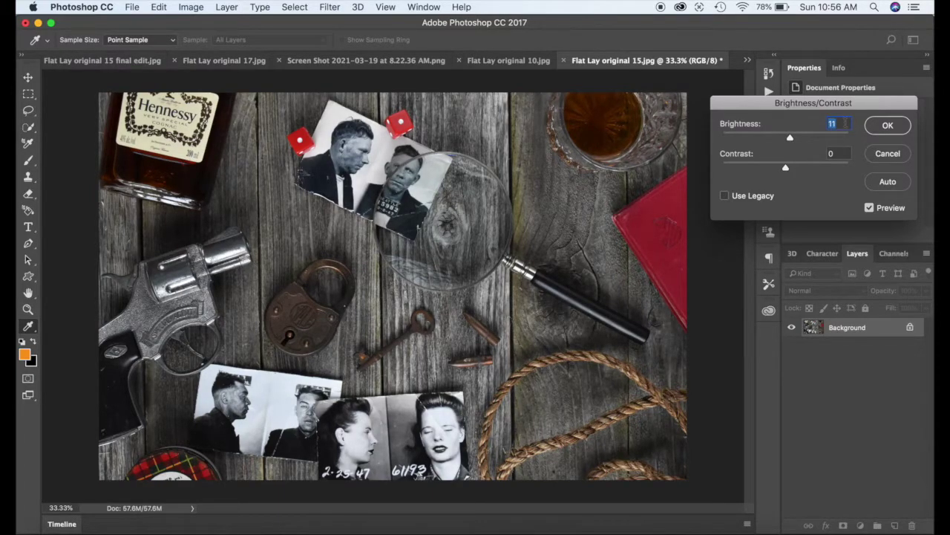
type("32")
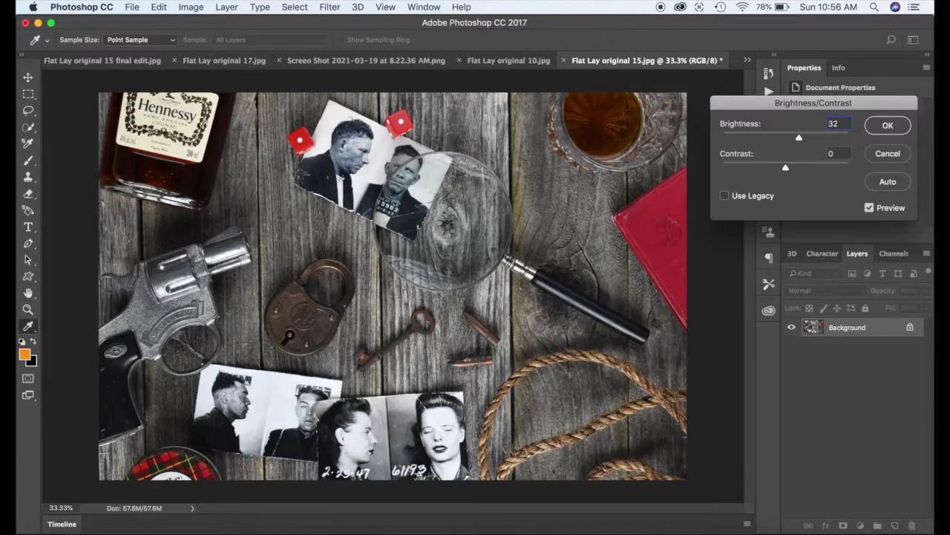
key("Tab")
type("-15")
left_click(888, 125)
key("c")
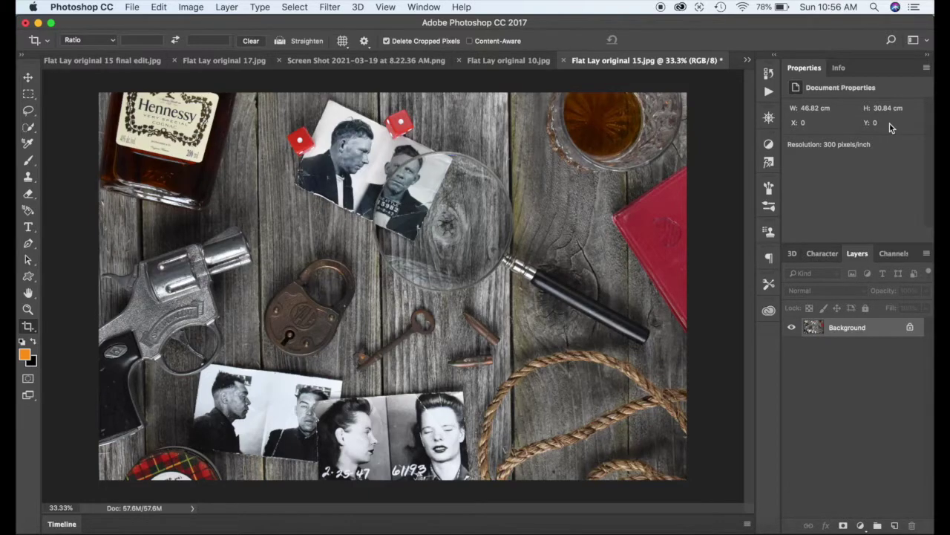
left_click(190, 7)
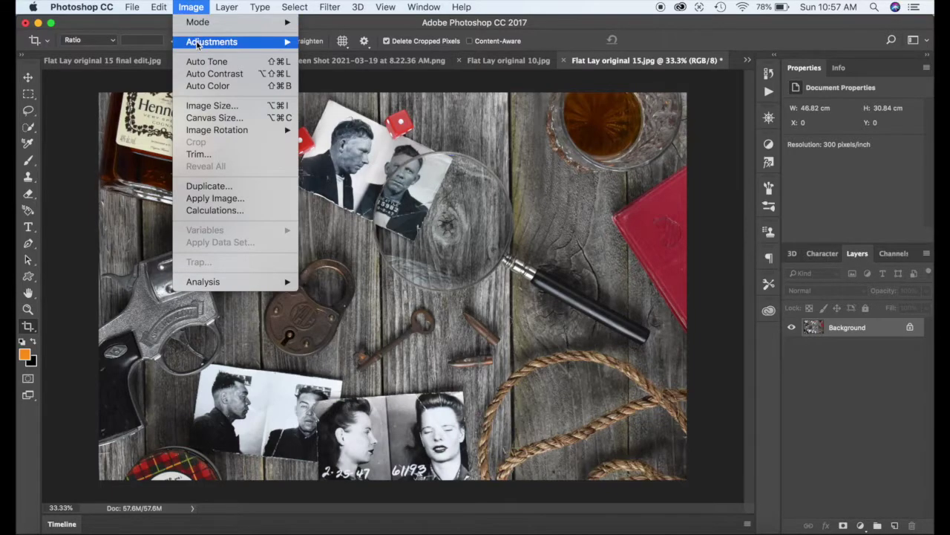
Apply Color Balance with midtone levels +22 red, 0 magenta-green and +21 blue.
mouse_move(196, 40)
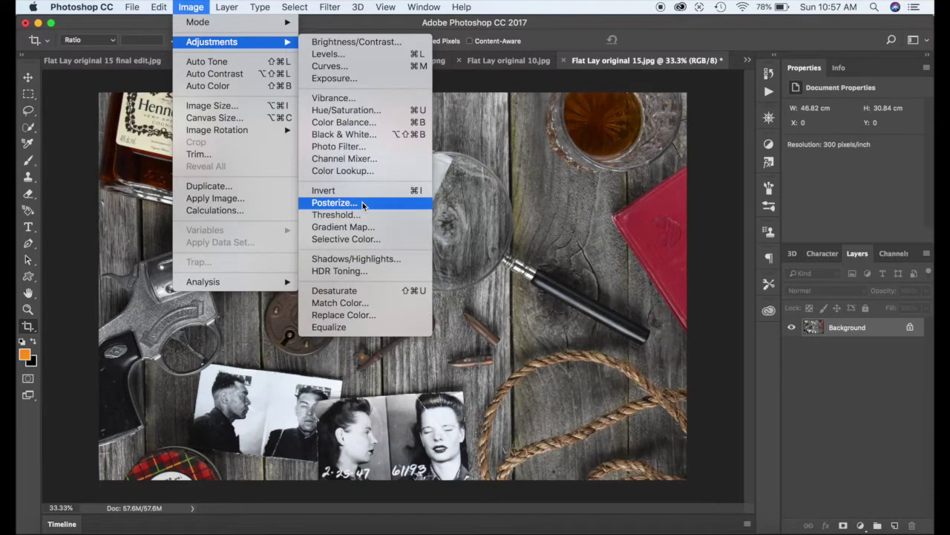
left_click(346, 124)
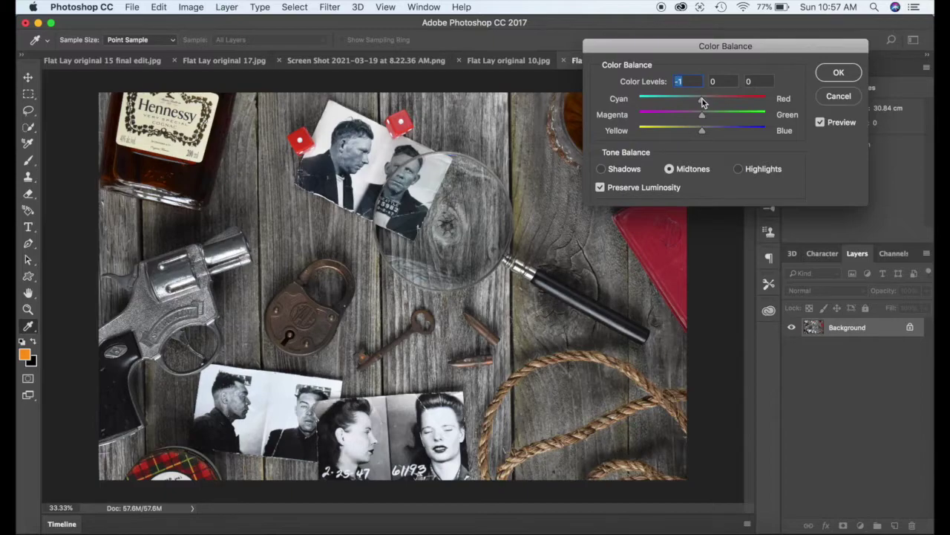
left_click_drag(711, 101, 713, 104)
type("0")
type("22")
left_click(758, 82)
type("21")
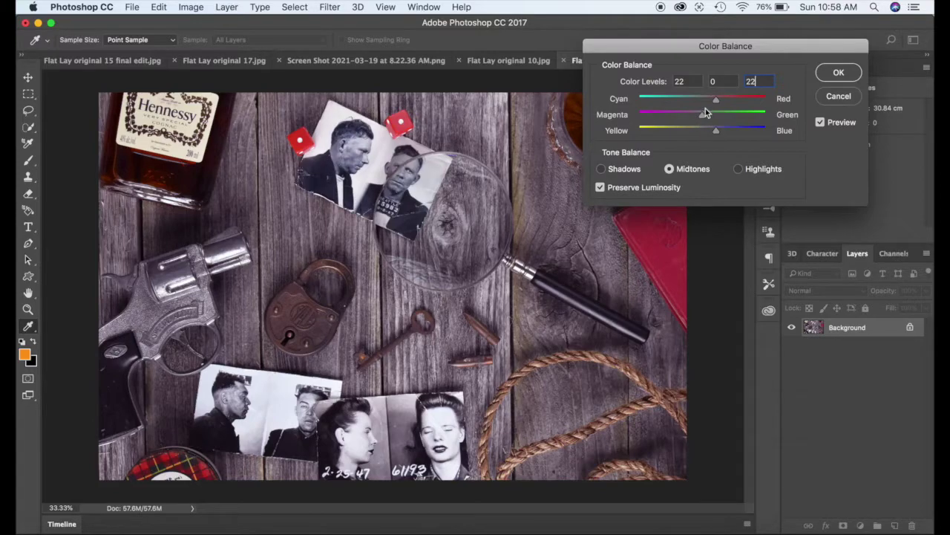
left_click_drag(703, 115, 730, 119)
left_click(733, 81)
type("0")
left_click(838, 73)
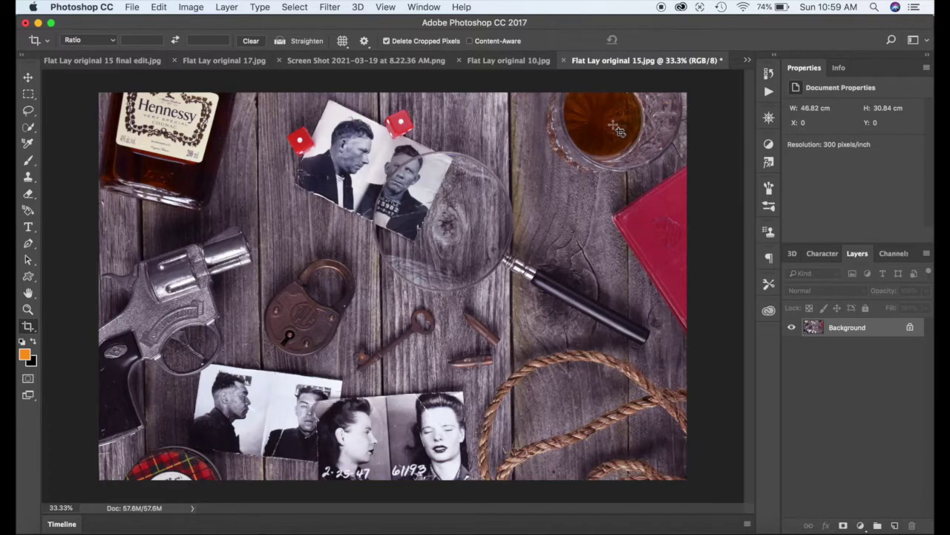
In Selective Color, set Reds to Cyan -16, Magenta +17, Yellow +28, Black +29.
left_click(191, 8)
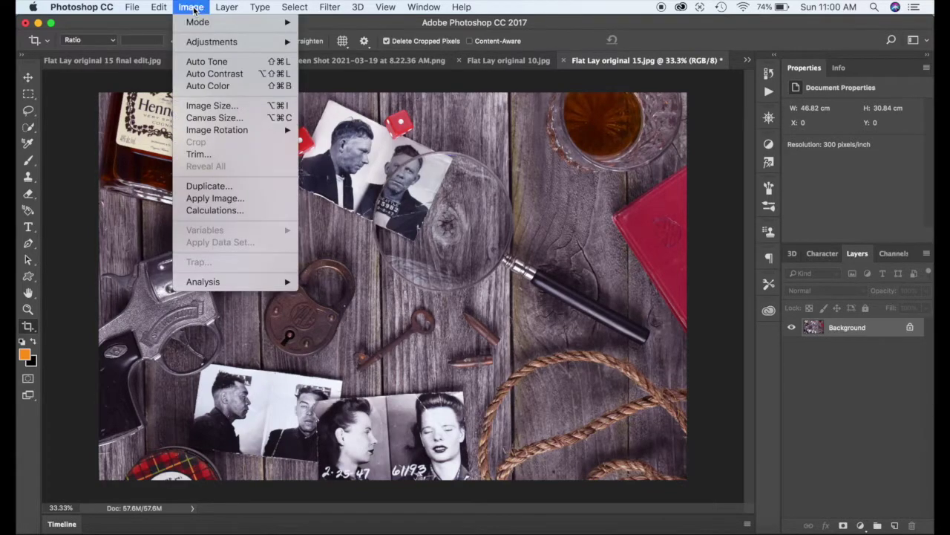
mouse_move(196, 42)
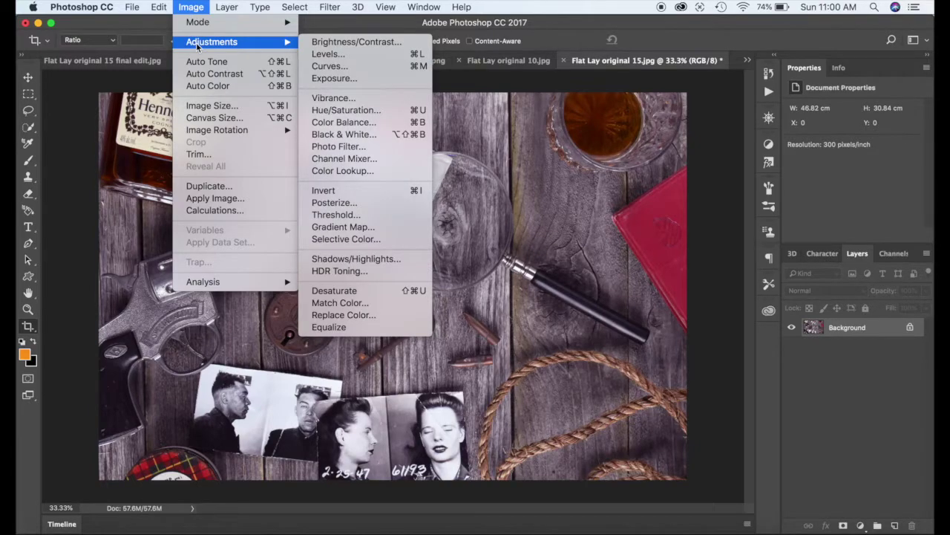
left_click(371, 240)
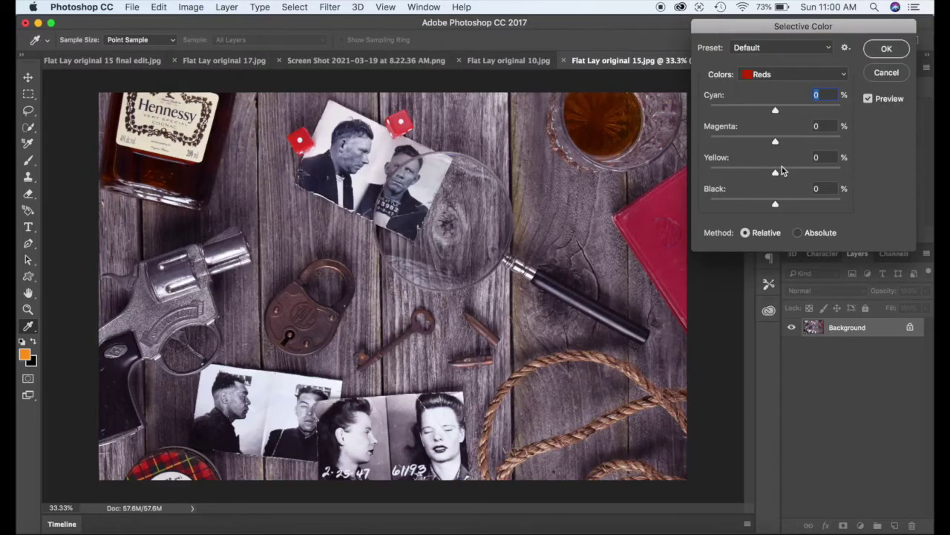
left_click(812, 76)
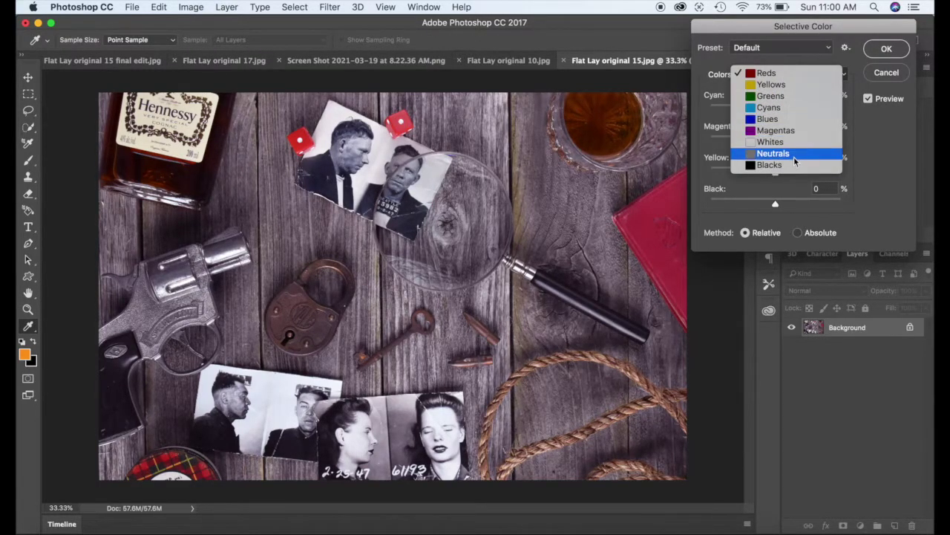
left_click(778, 58)
mouse_move(775, 111)
left_mouse_down()
mouse_move(731, 110)
mouse_move(816, 119)
mouse_move(719, 110)
mouse_move(777, 107)
mouse_move(765, 110)
left_mouse_up()
left_click_drag(775, 145, 795, 204)
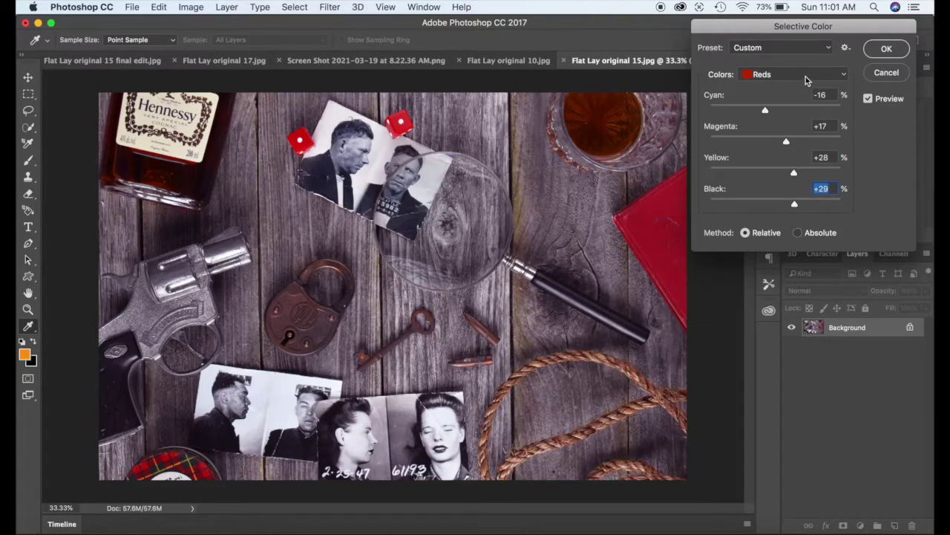
left_click(806, 77)
Set Blacks to Cyan +23, Magenta +9, Yellow +8, Black +8 and apply Selective Color.
left_click(770, 165)
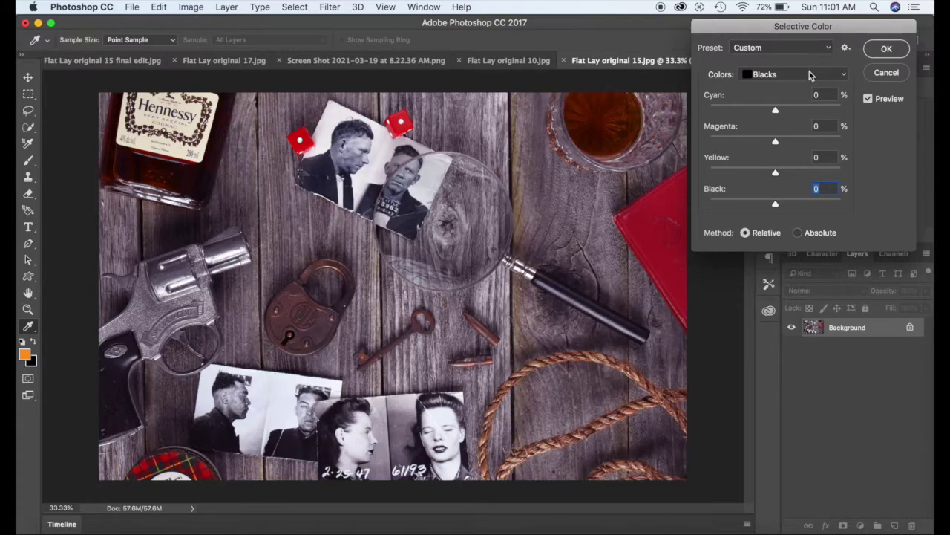
left_click_drag(776, 112, 790, 116)
left_click_drag(776, 143, 782, 209)
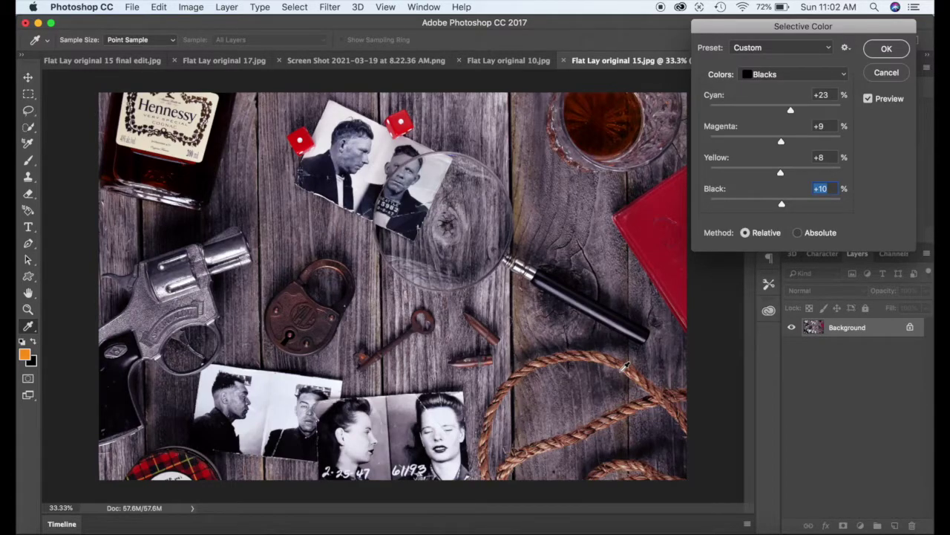
left_click_drag(783, 205, 780, 207)
left_click(887, 49)
key("c")
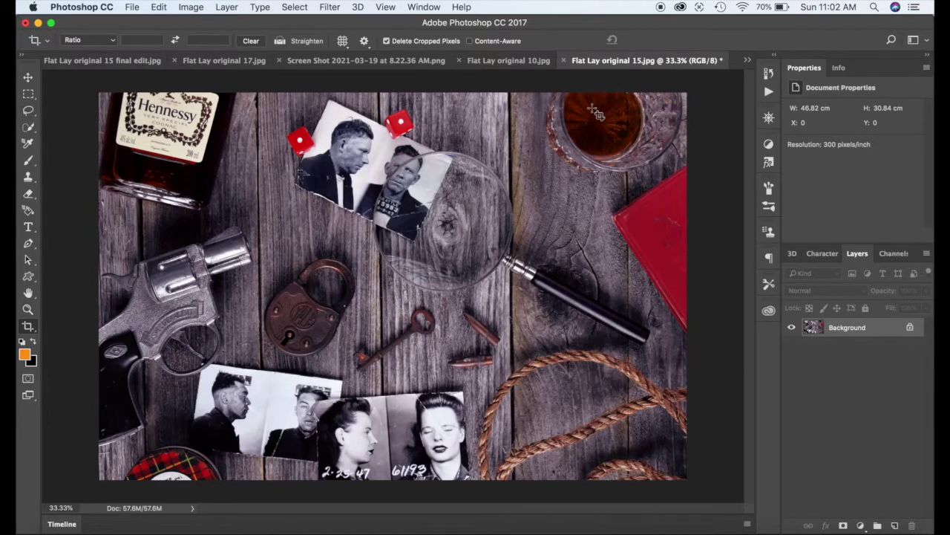
Apply a Lens Correction vignette with Amount -100 and Midpoint 50.
left_click(330, 6)
left_click(390, 95)
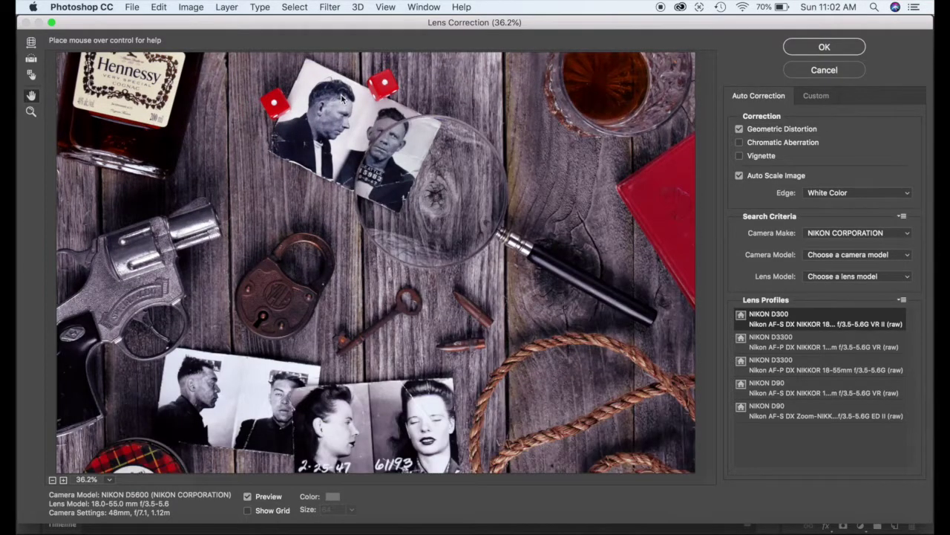
left_click(816, 95)
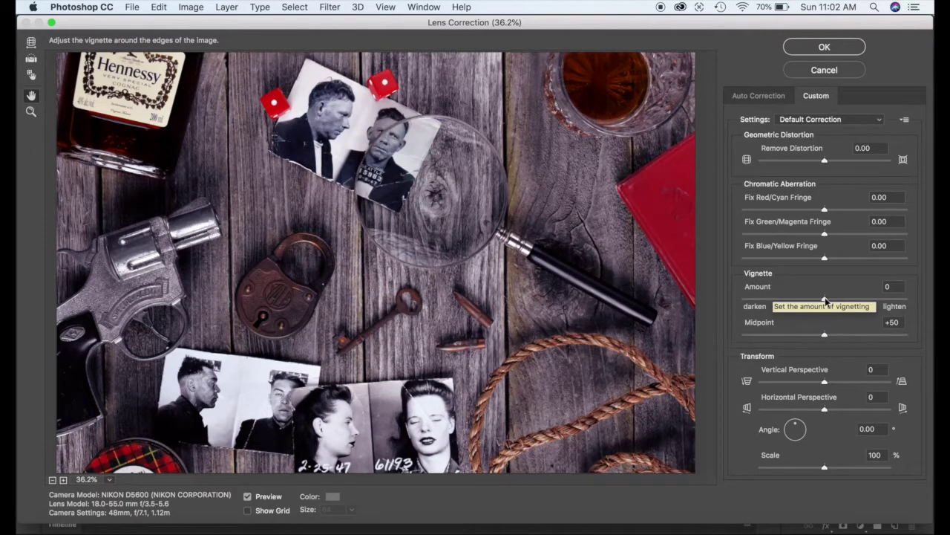
left_click_drag(826, 300, 728, 301)
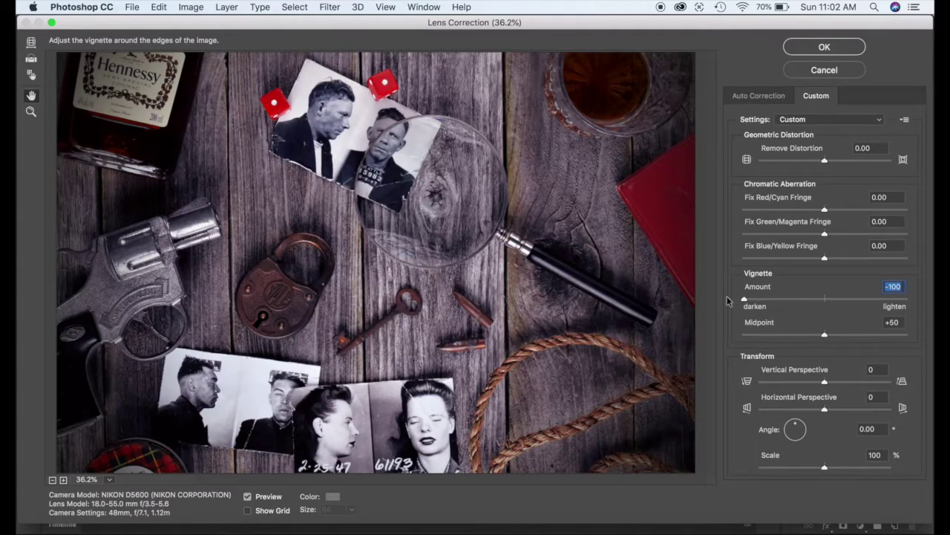
left_click_drag(744, 299, 923, 319)
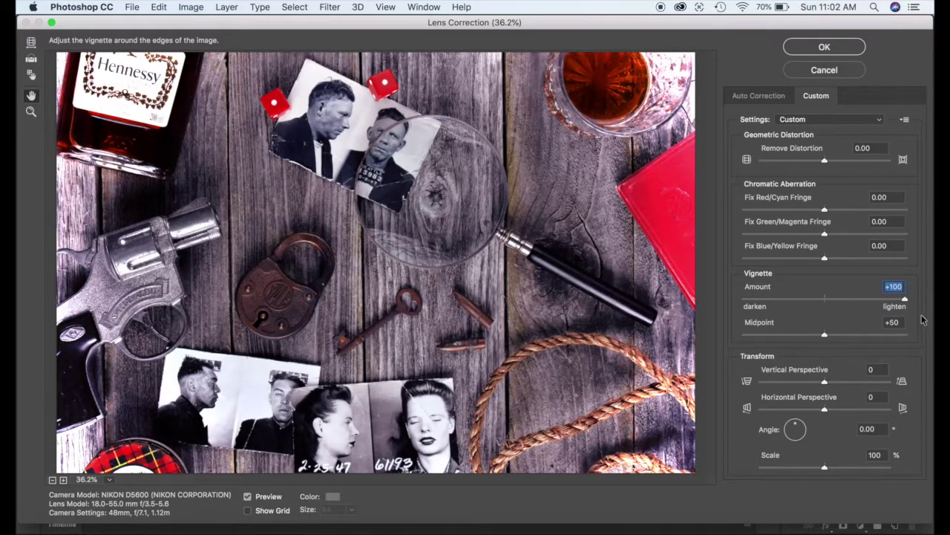
left_click_drag(923, 319, 730, 290)
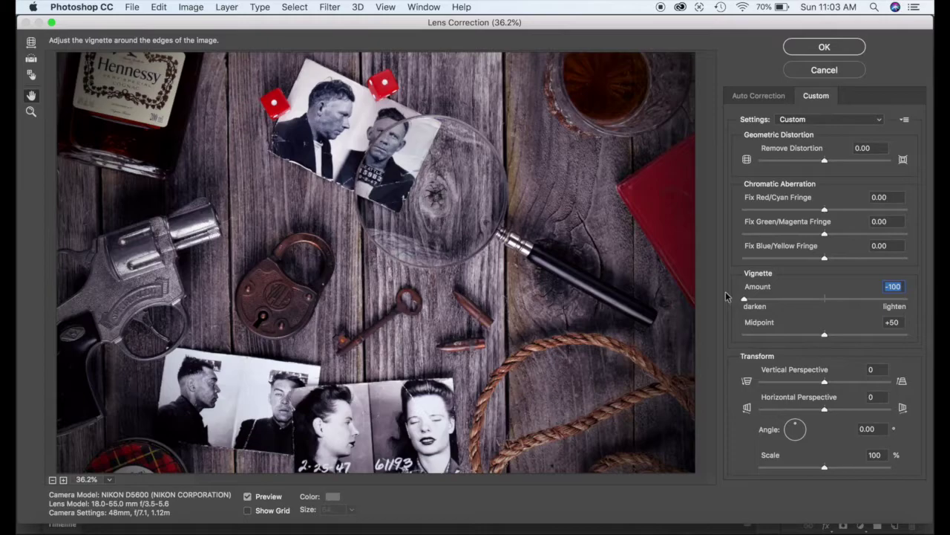
left_click_drag(825, 335, 731, 343)
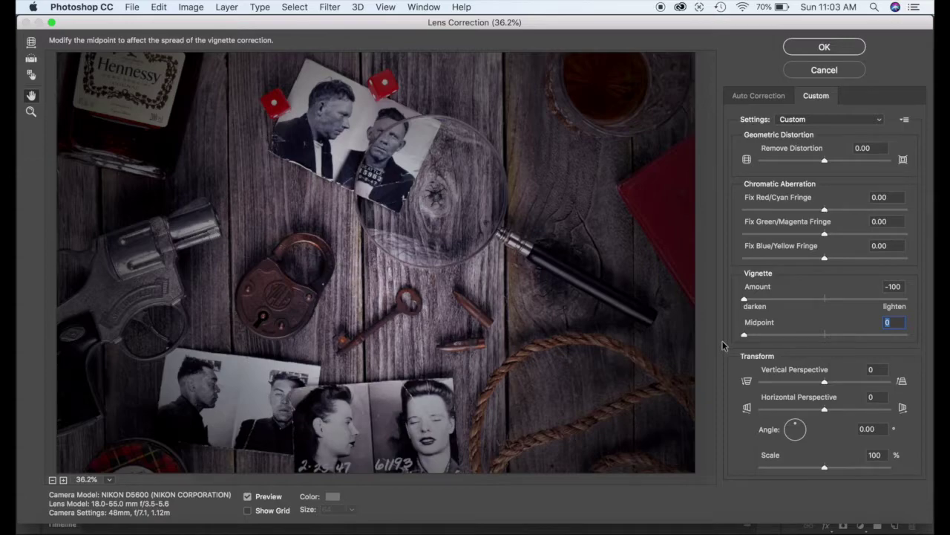
left_click_drag(744, 335, 882, 361)
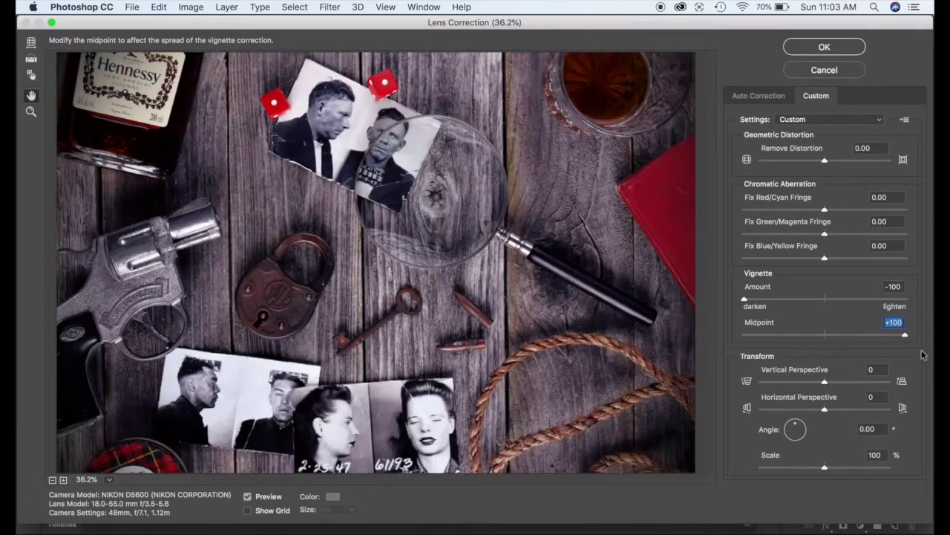
left_click_drag(924, 355, 822, 351)
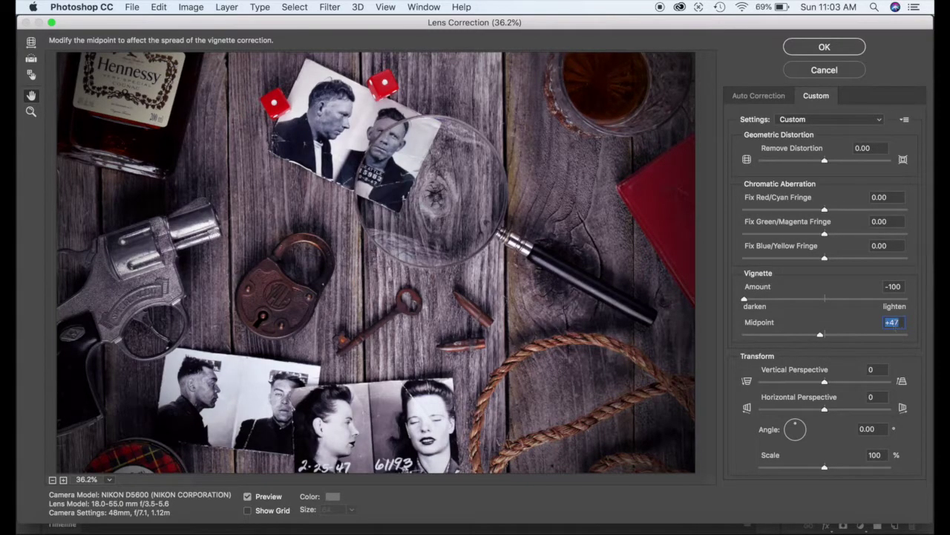
type("50")
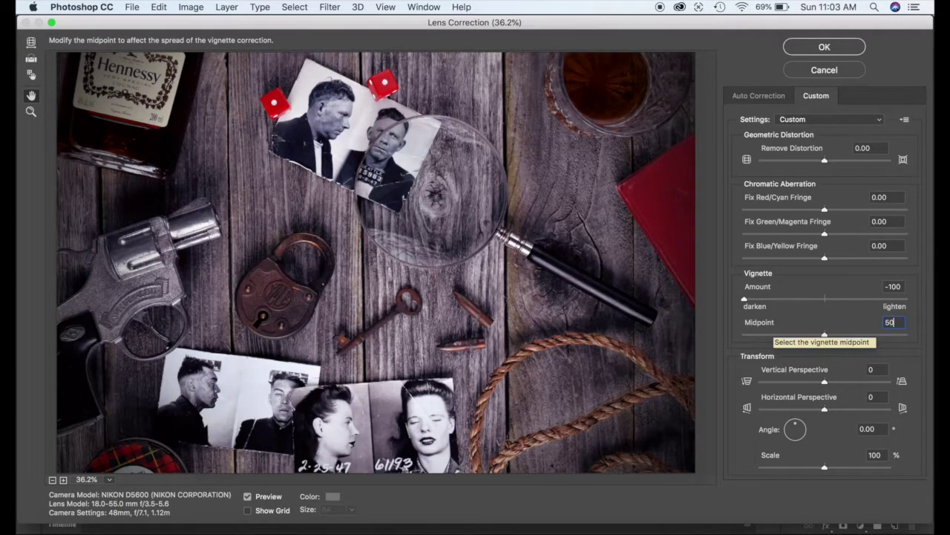
left_click(824, 47)
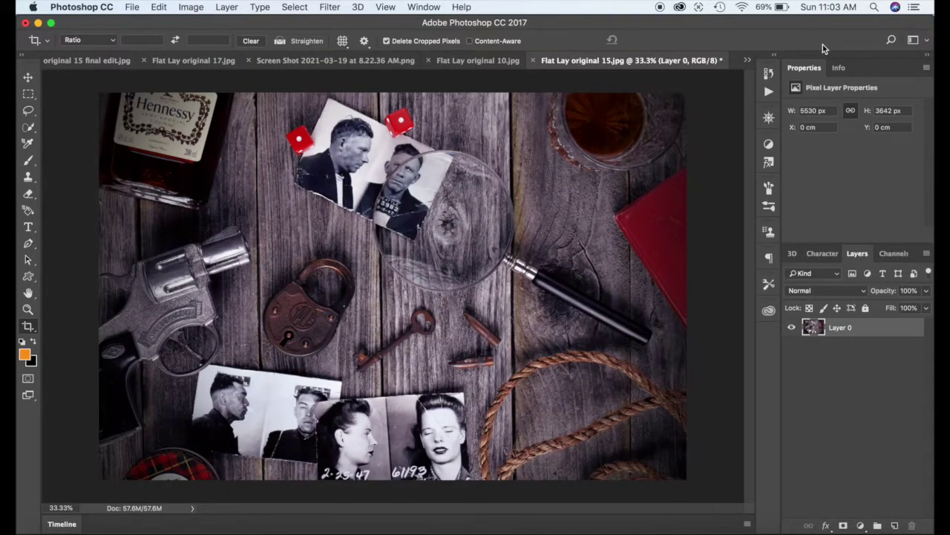
Save the photo to the Desktop as 'Flat Lay finished 15.jpg' at JPEG quality 12.
left_click(132, 7)
left_click(151, 138)
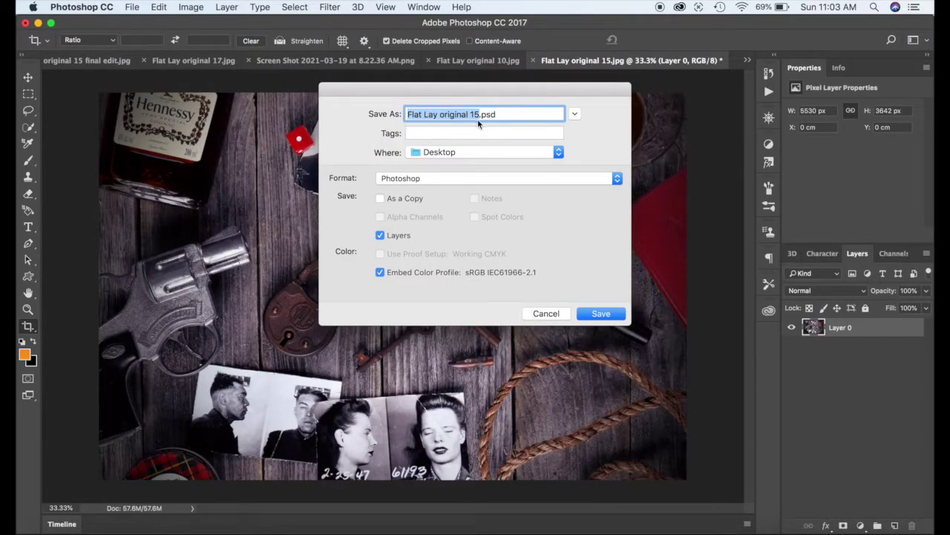
type("Flat Lay finished 15")
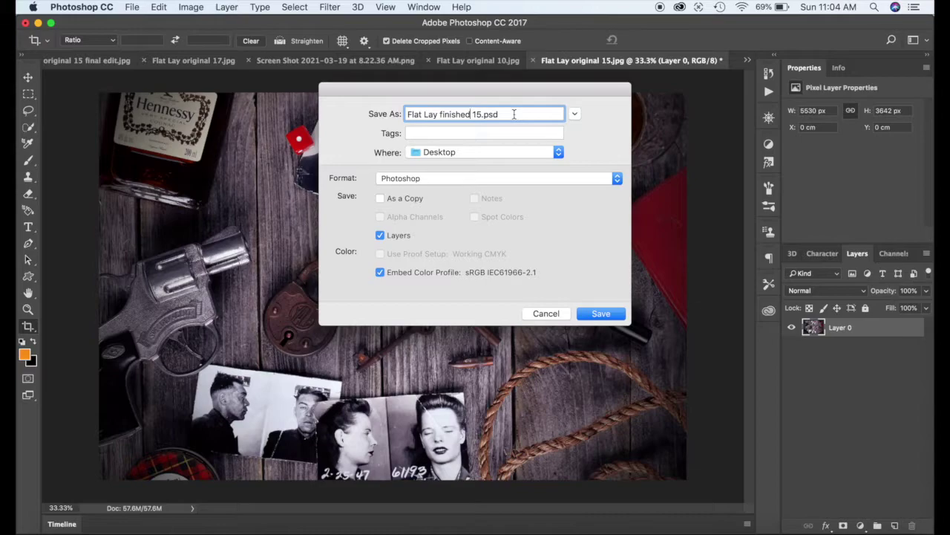
left_click(496, 179)
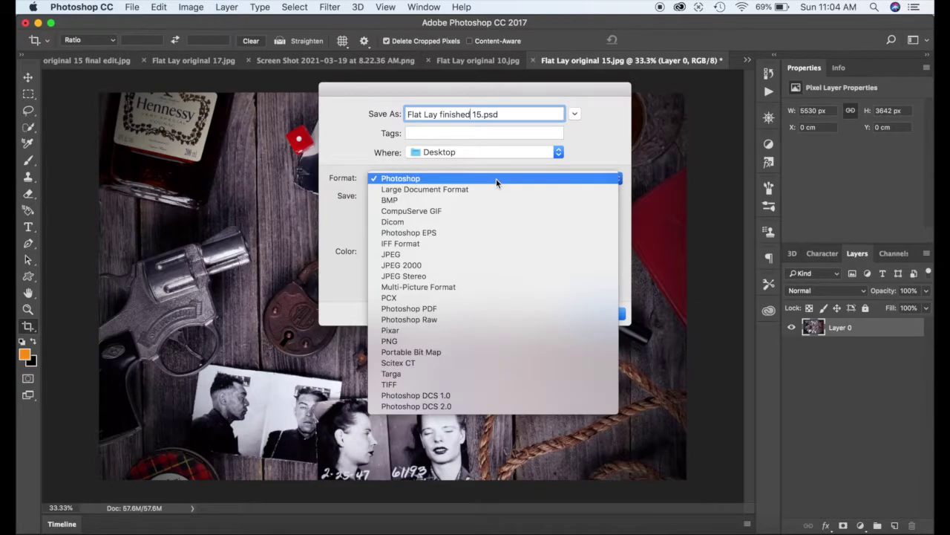
left_click(435, 254)
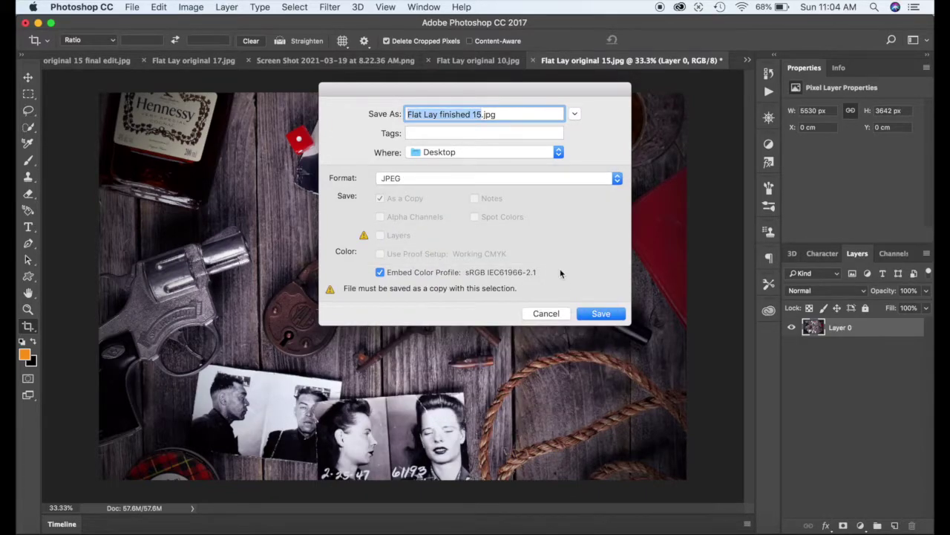
left_click(601, 312)
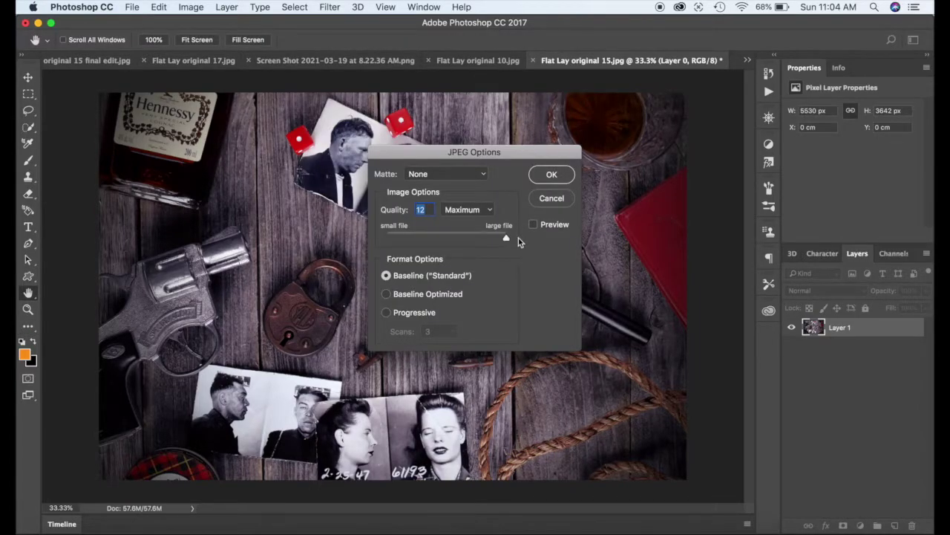
left_click(552, 174)
key("c")
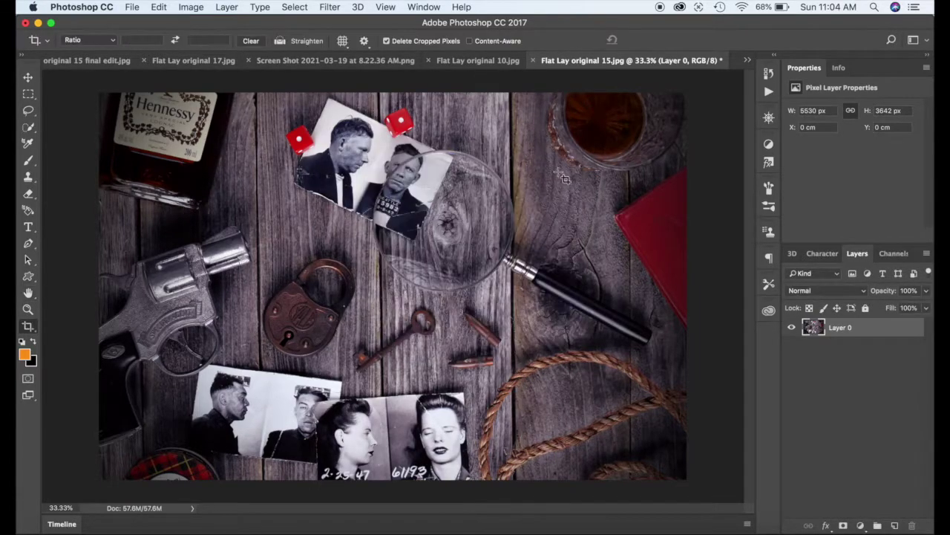